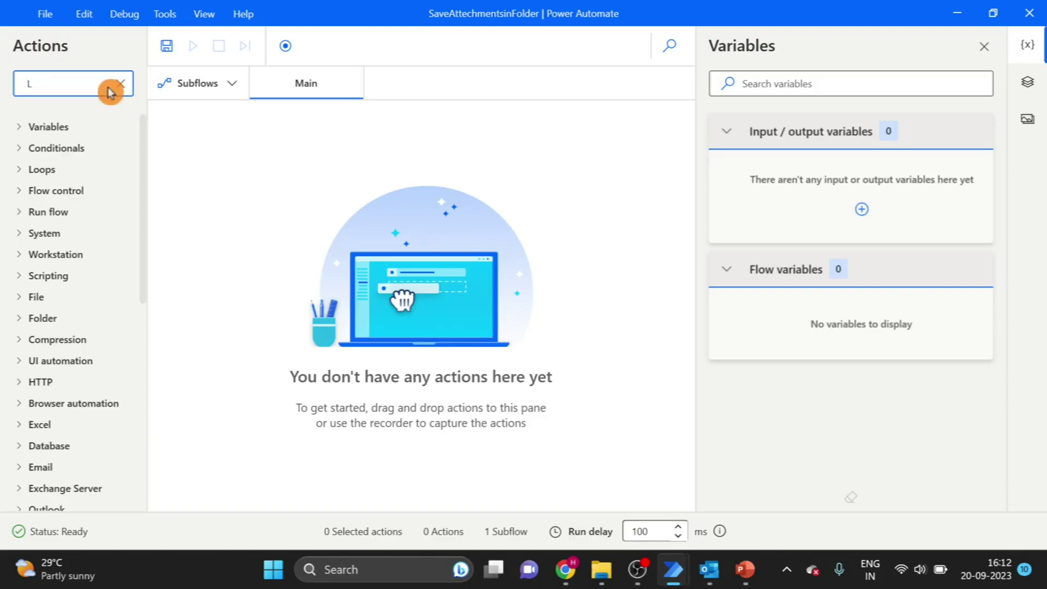
Add a Launch Outlook action as step 1, storing its instance in OutlookInstance, and save it
type("au")
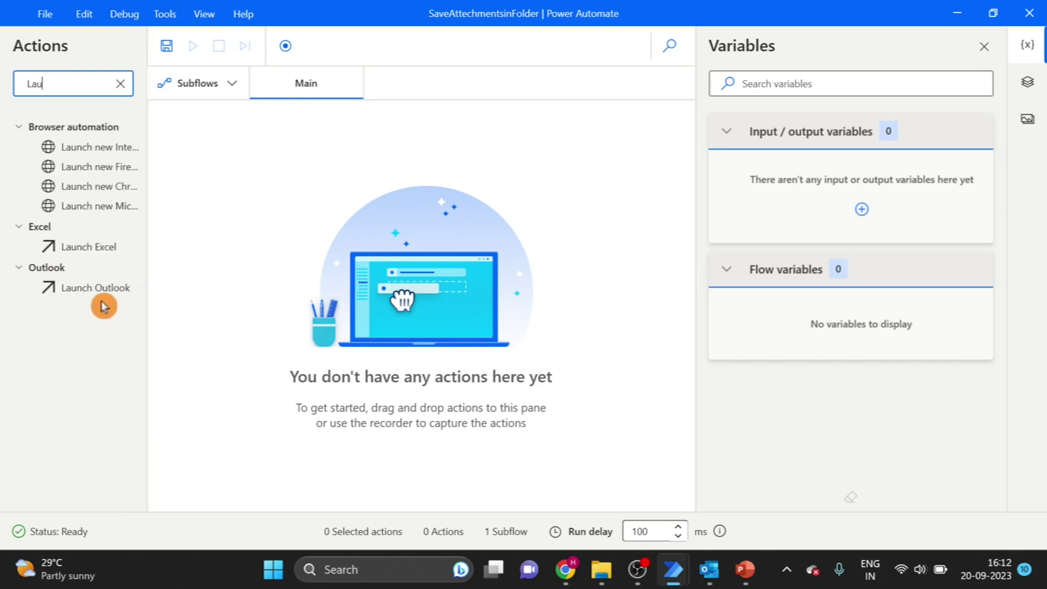
left_click_drag(95, 283, 347, 168)
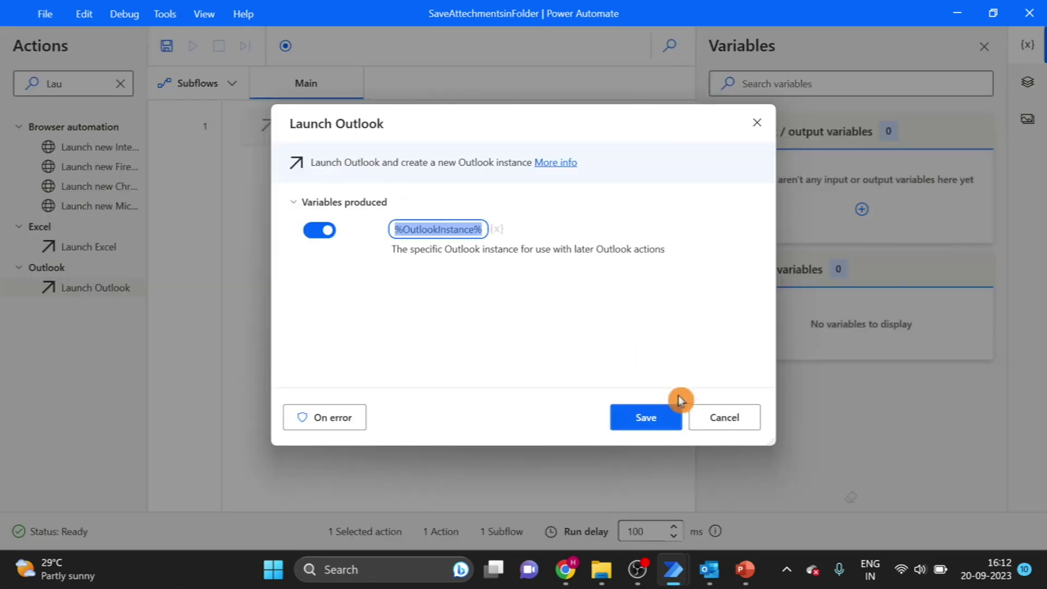
left_click(661, 421)
mouse_move(709, 569)
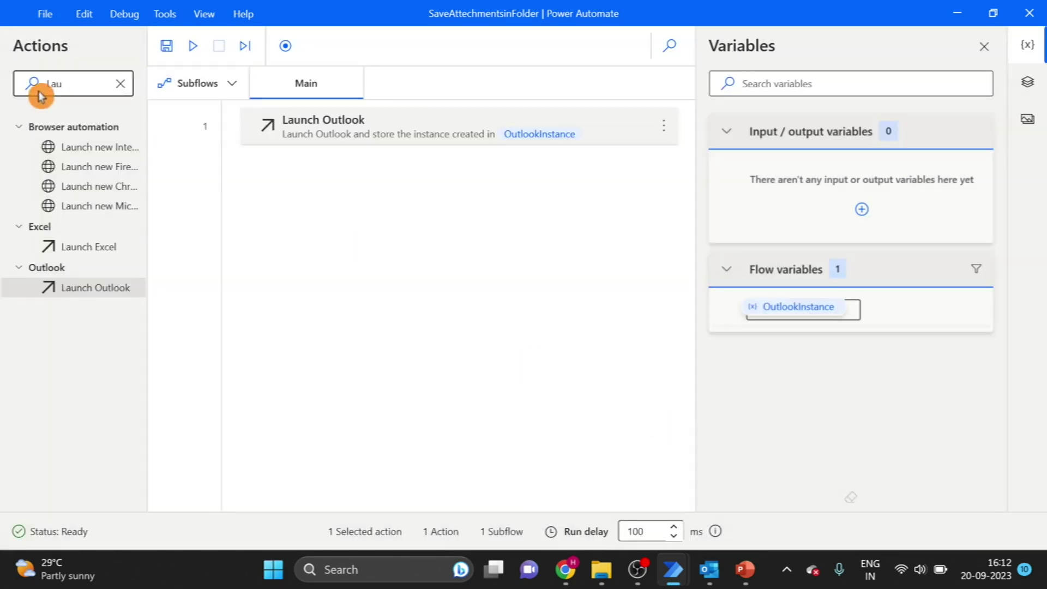
Bring Outlook forward and look over the Order Status emails with their PDF attachments
left_click(747, 508)
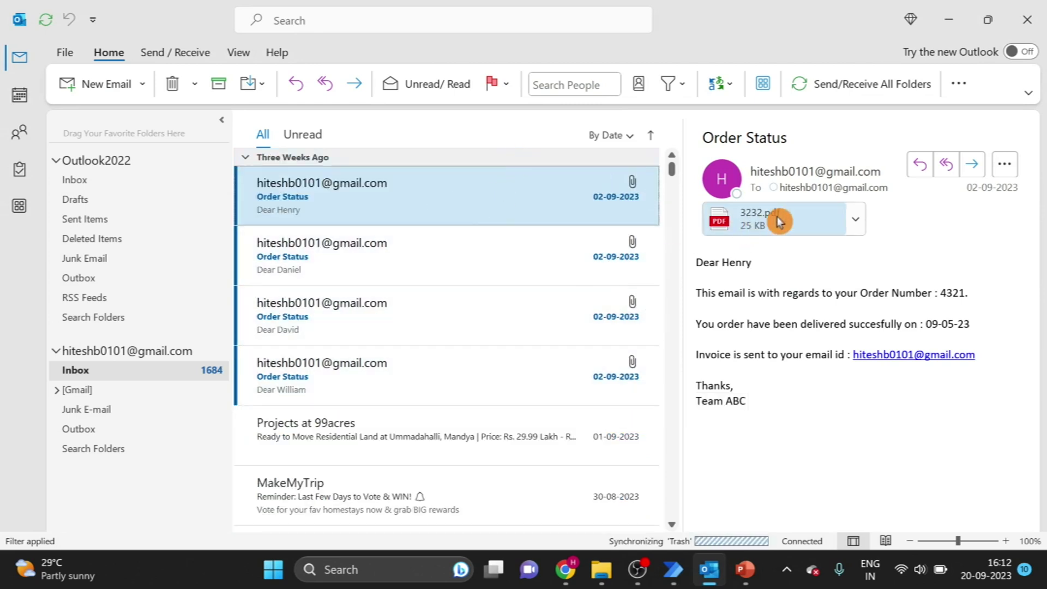
mouse_move(778, 217)
left_mouse_down()
mouse_move(800, 235)
mouse_move(500, 191)
left_mouse_up()
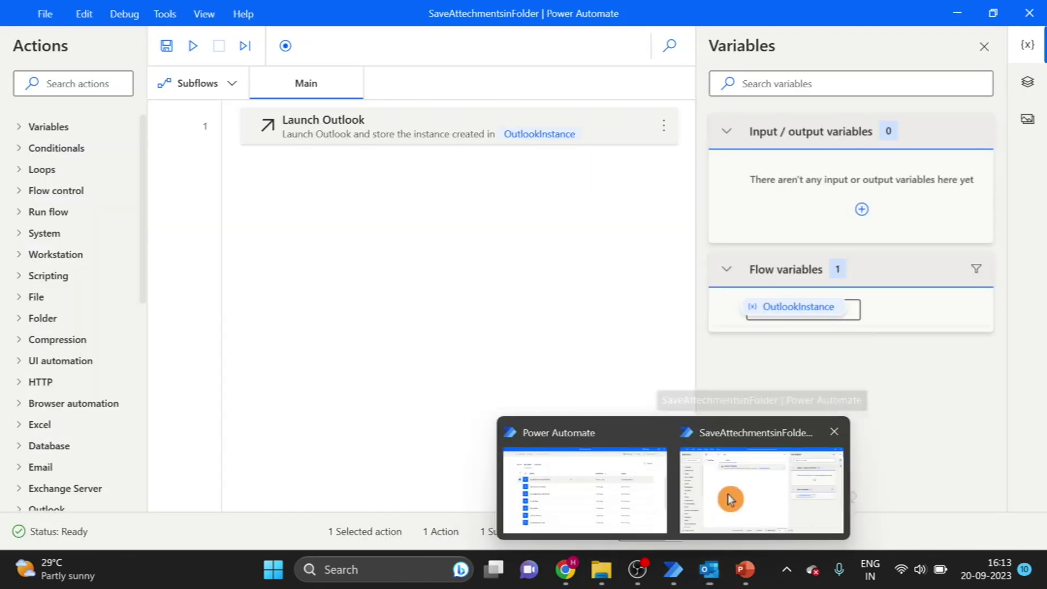
Add an If folder exists action under Launch Outlook as step 2 and open its condition list
left_click(732, 498)
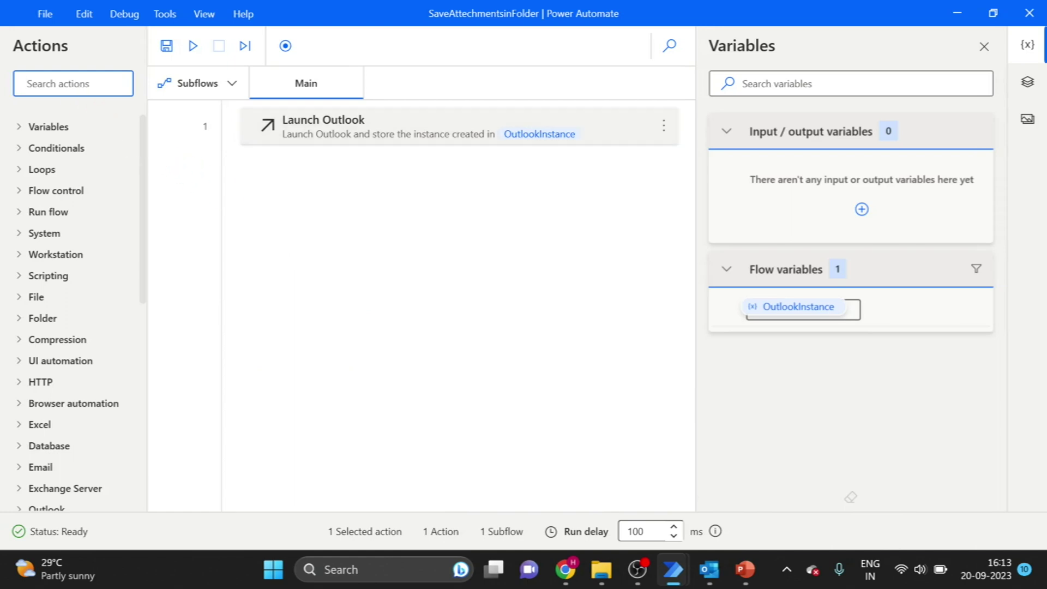
type("rlder")
left_click_drag(109, 149, 361, 196)
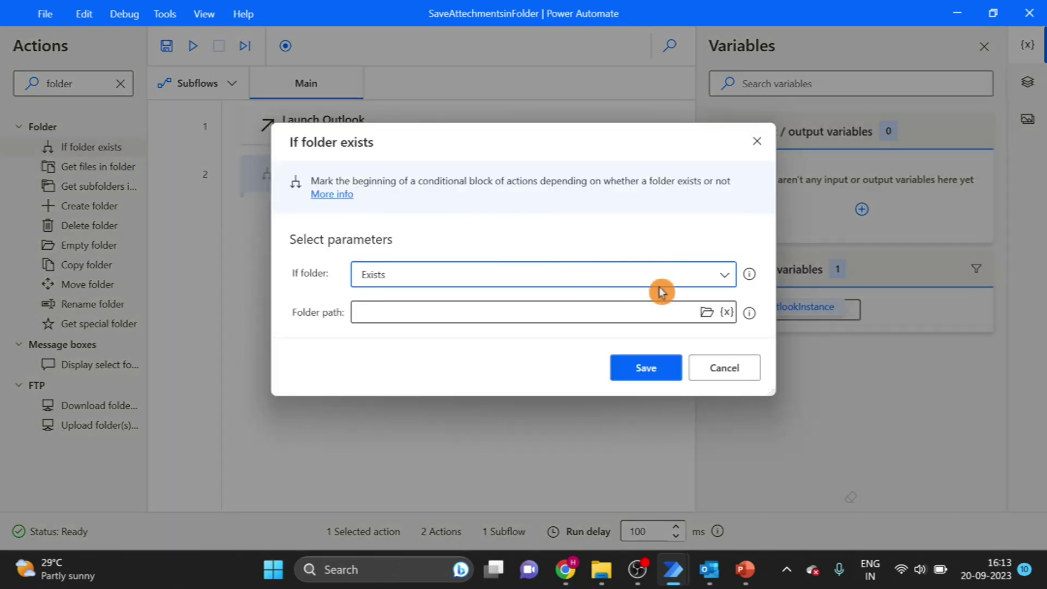
left_click(553, 280)
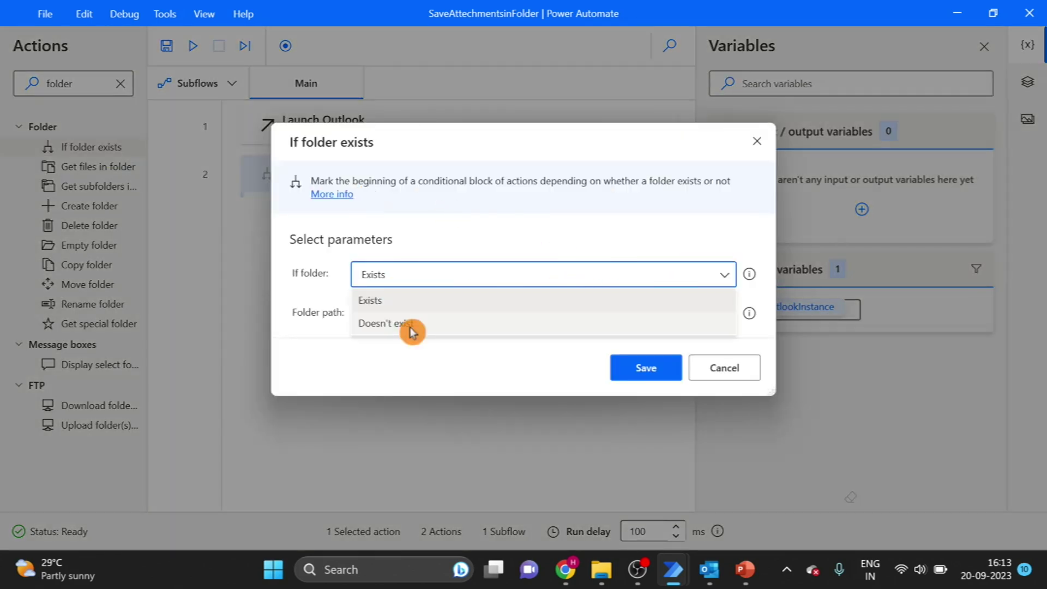
Make step 2 check that SaveAttechments\AttachmentFile doesn't exist, and save it
left_click(412, 330)
left_click(707, 312)
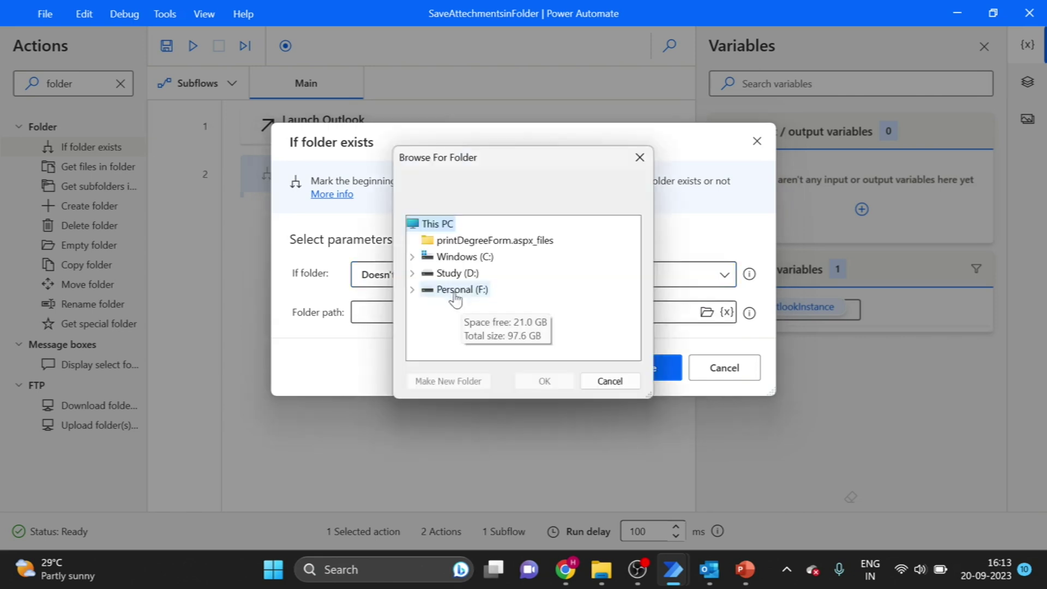
left_click(454, 290)
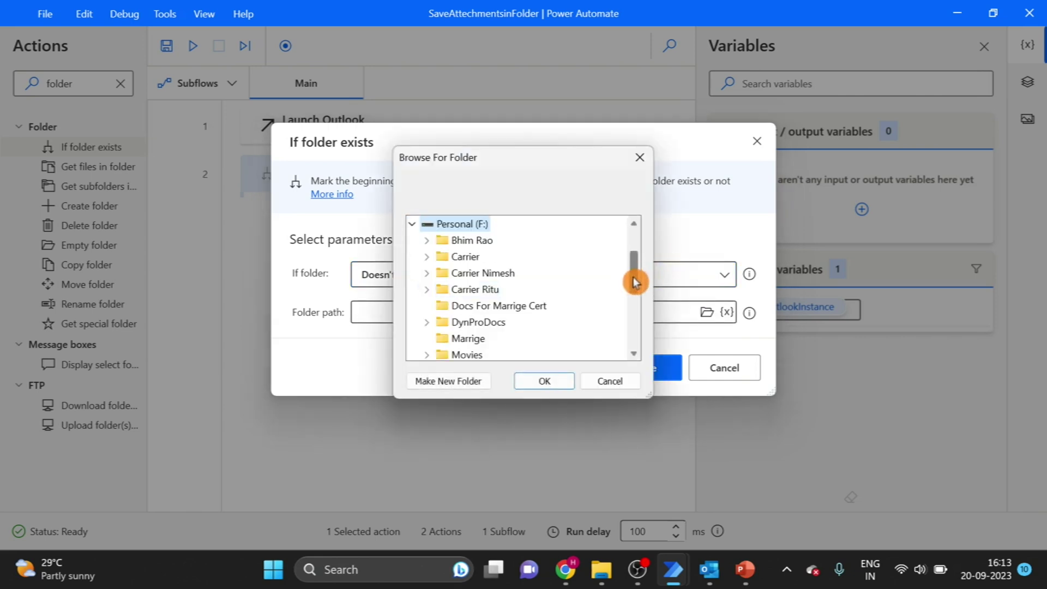
left_click_drag(637, 282, 645, 342)
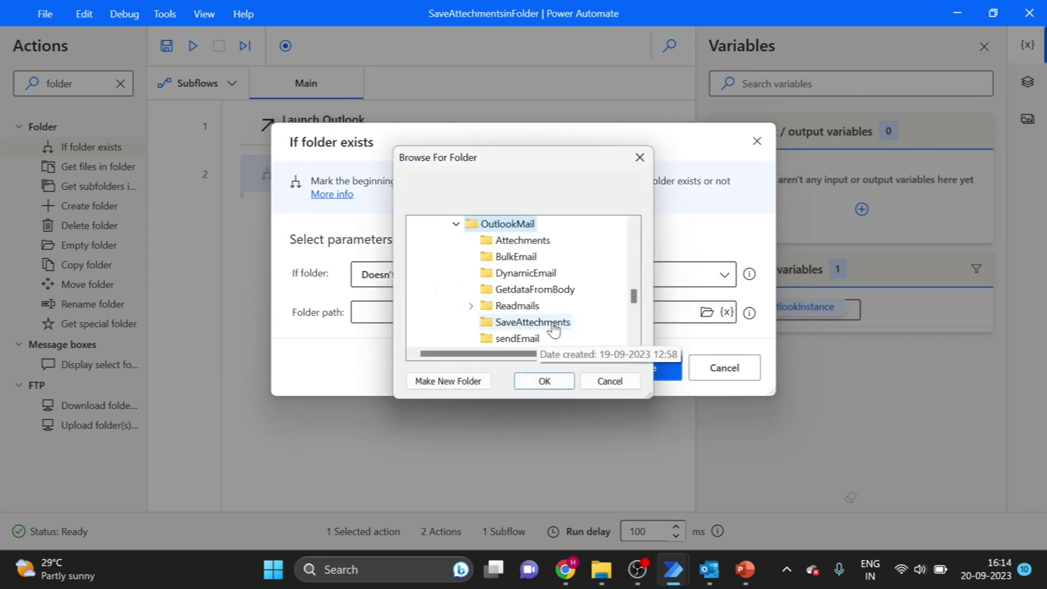
left_click(552, 325)
left_click(544, 381)
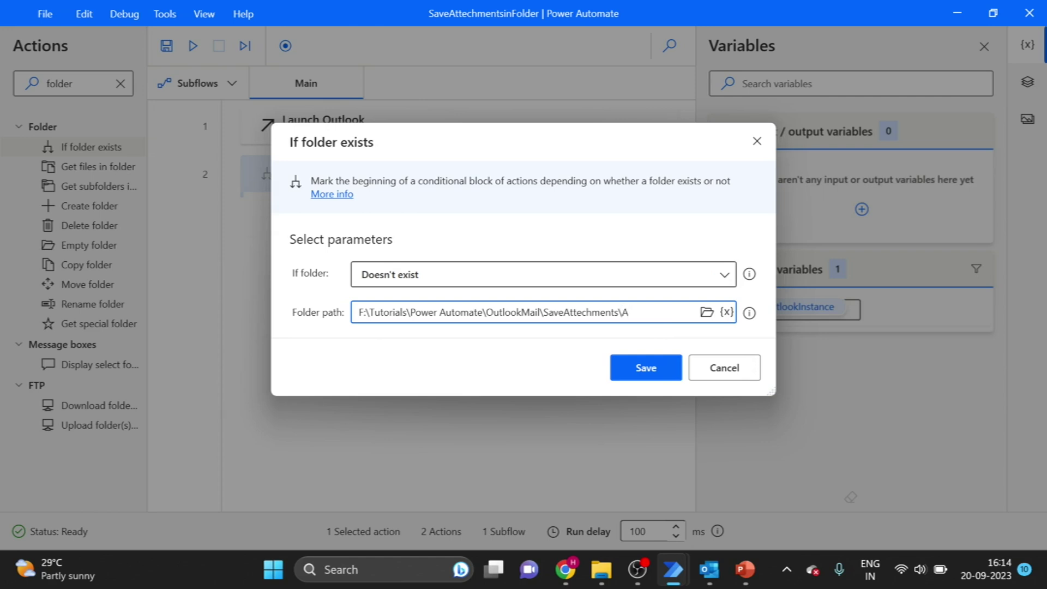
type("ttachmentFile")
left_click(607, 327)
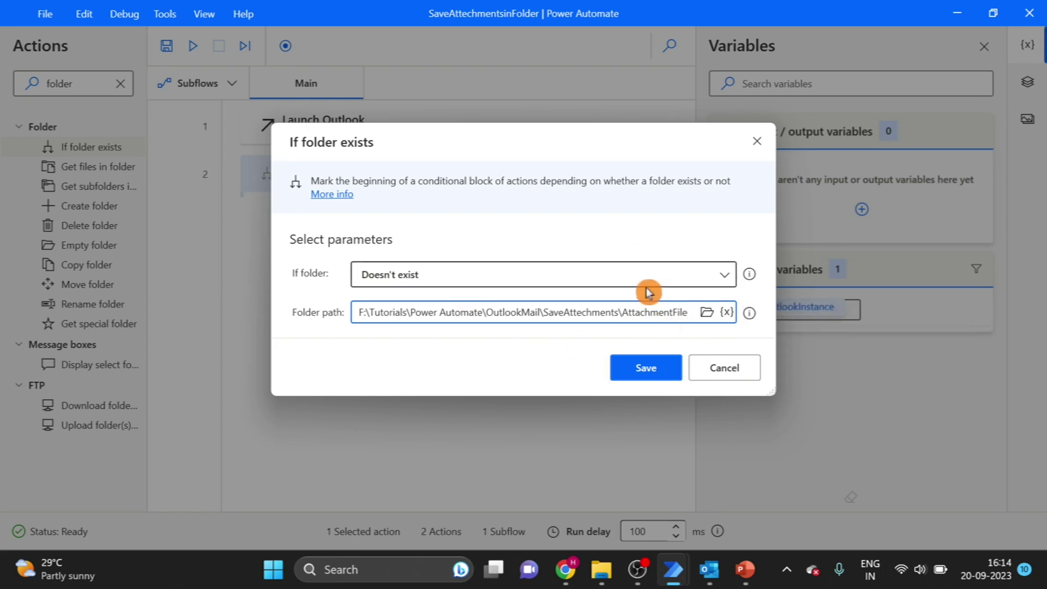
left_click(661, 371)
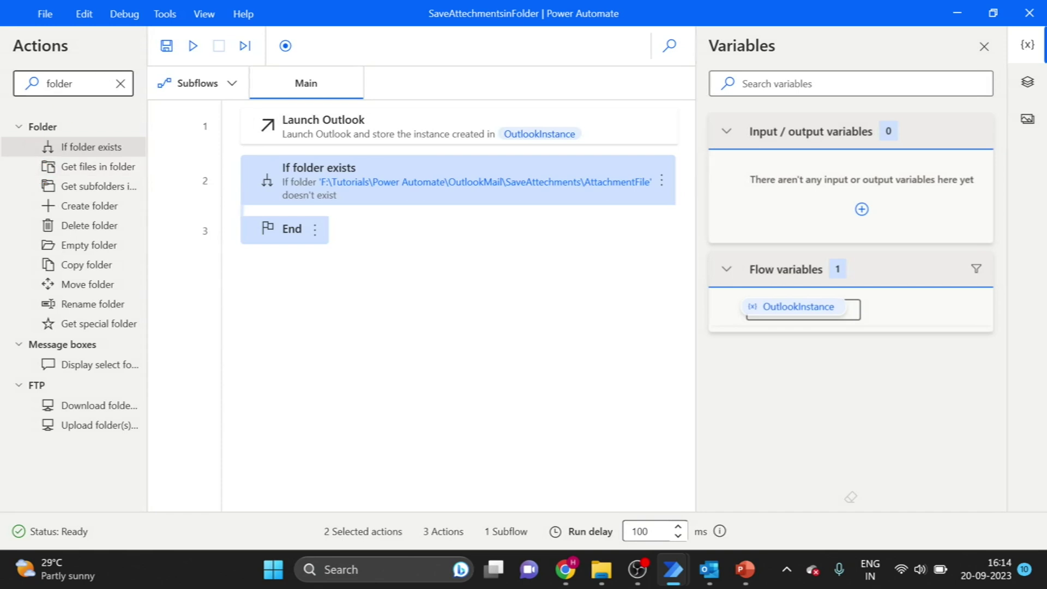
Search for 'Create folder' and drop it between If folder exists and End
left_click(120, 83)
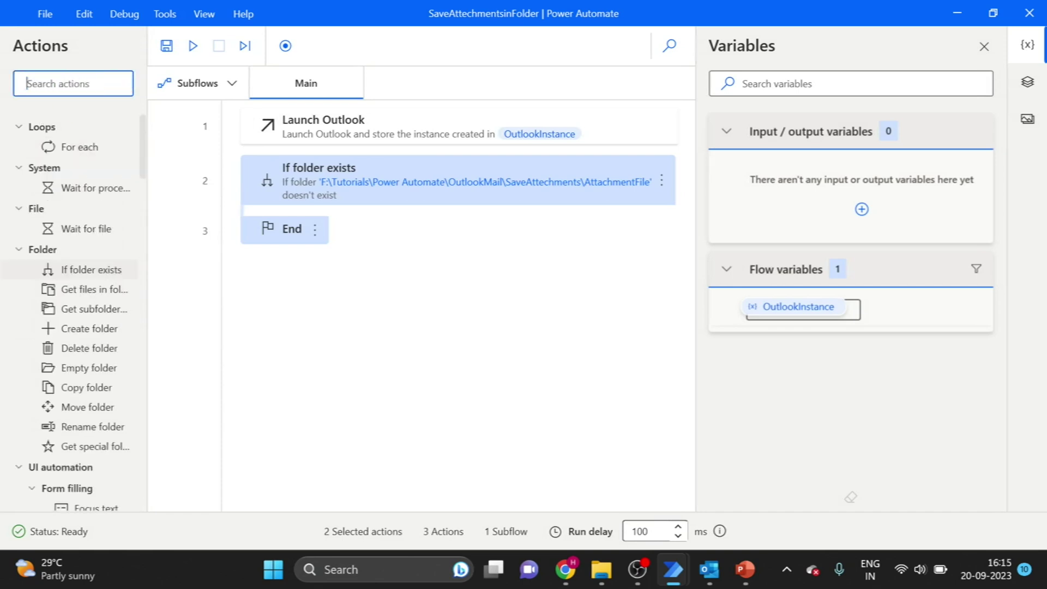
type("c")
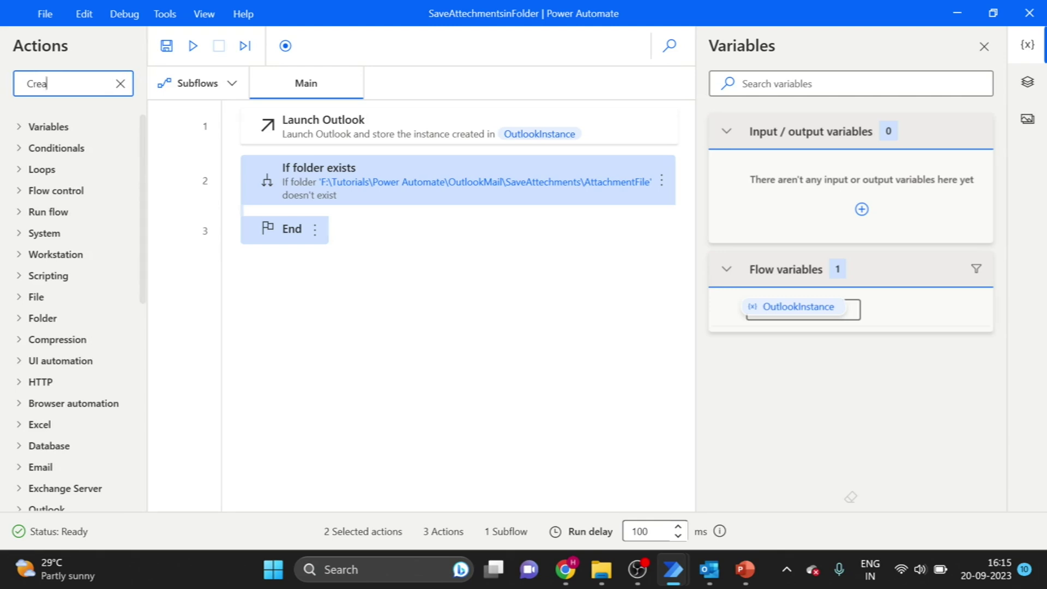
type("te ")
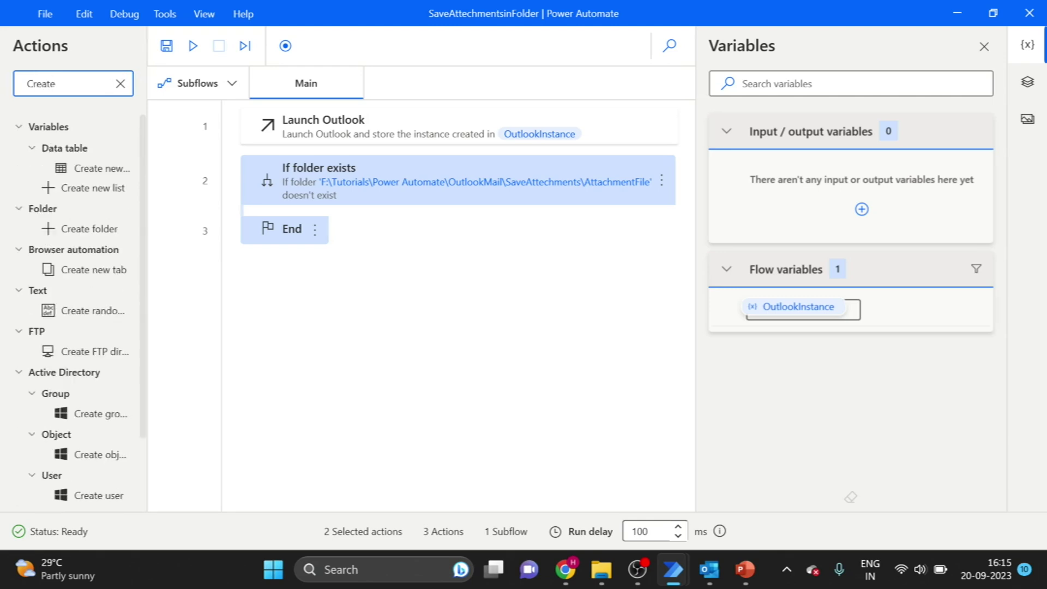
type("fol")
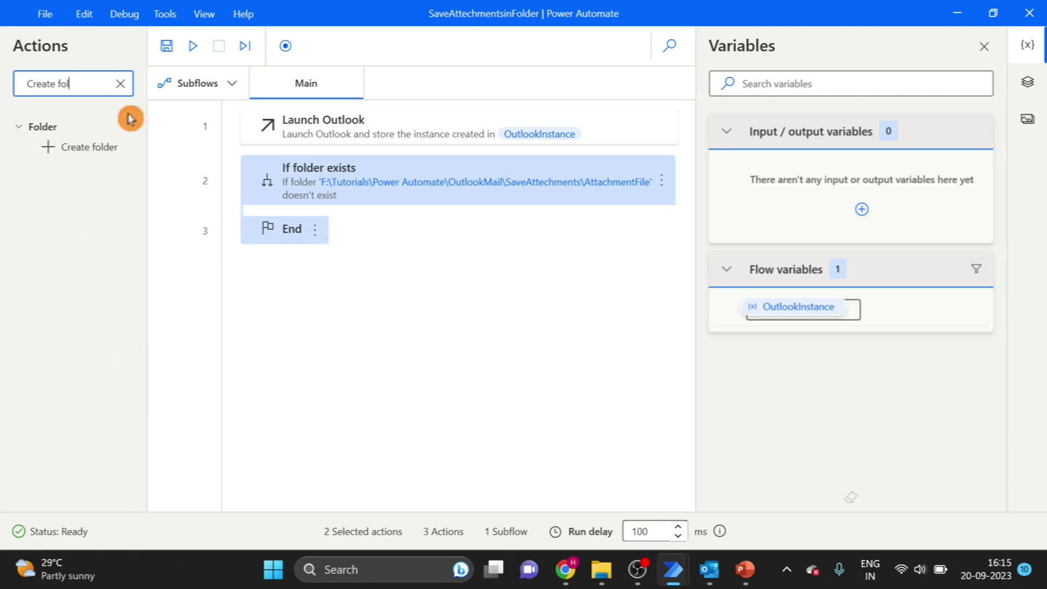
left_click_drag(87, 147, 351, 217)
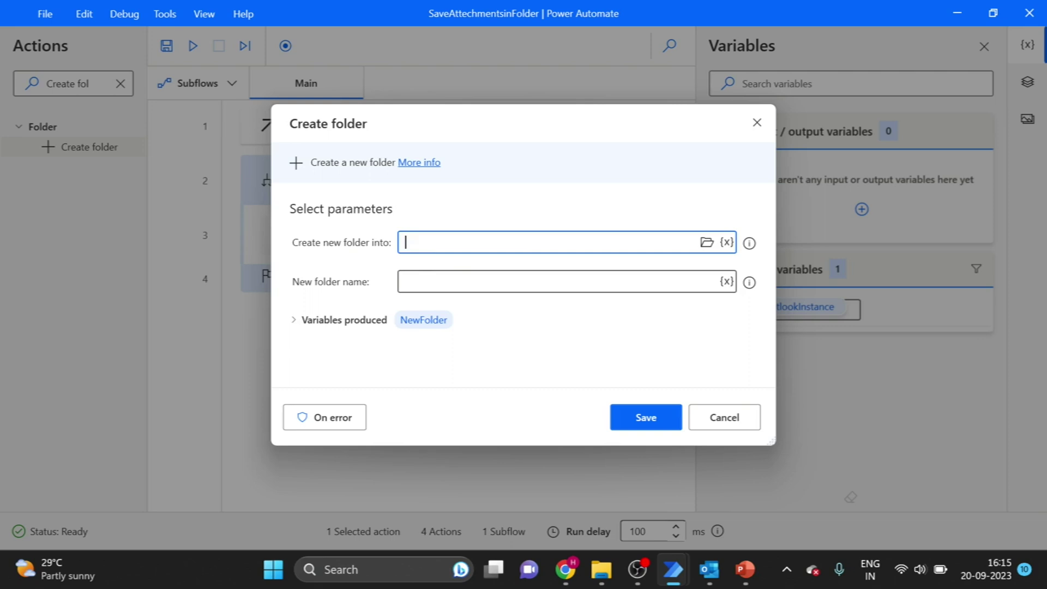
Set the Create folder location to SaveAttechments and name the new folder AttachmentFile
left_click(707, 243)
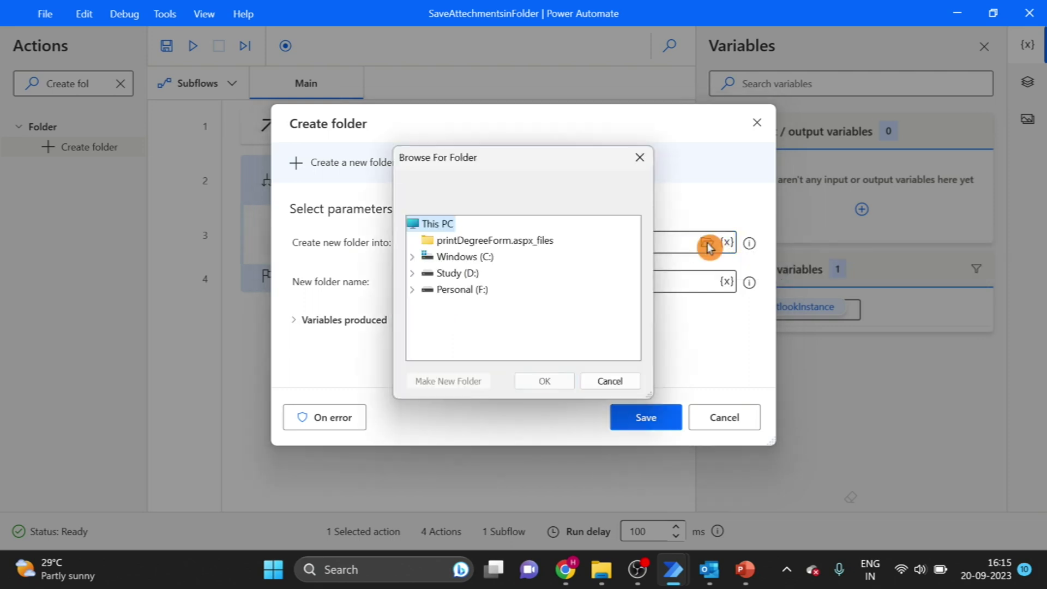
left_click(533, 322)
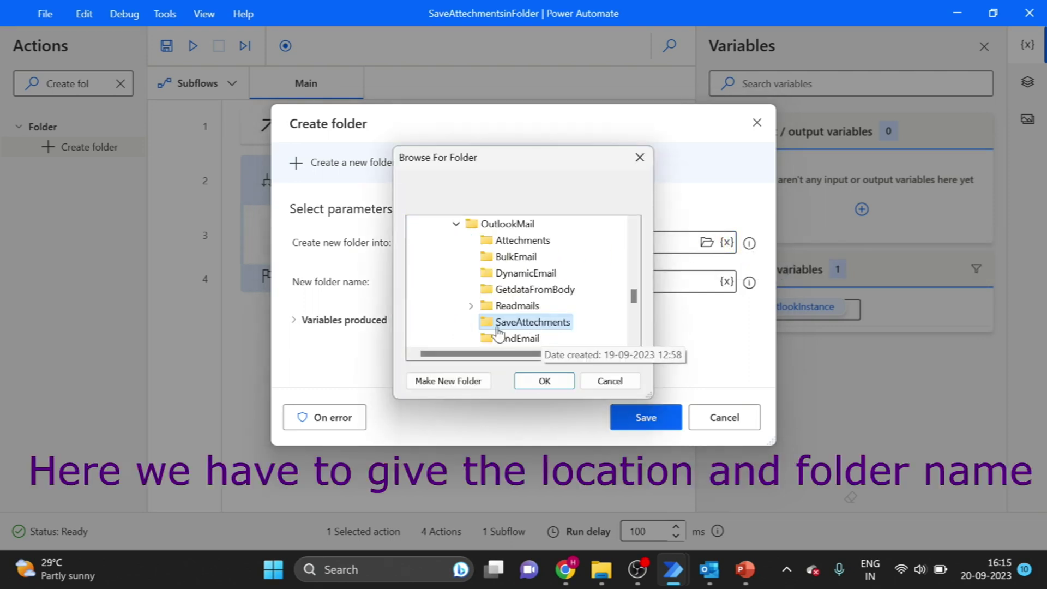
left_click(540, 396)
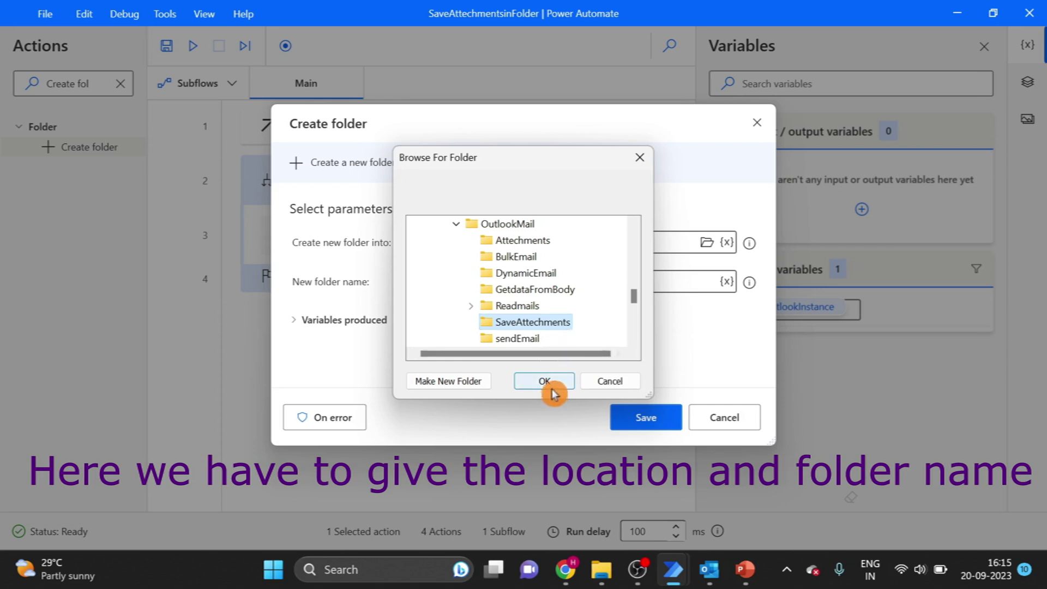
left_click(550, 384)
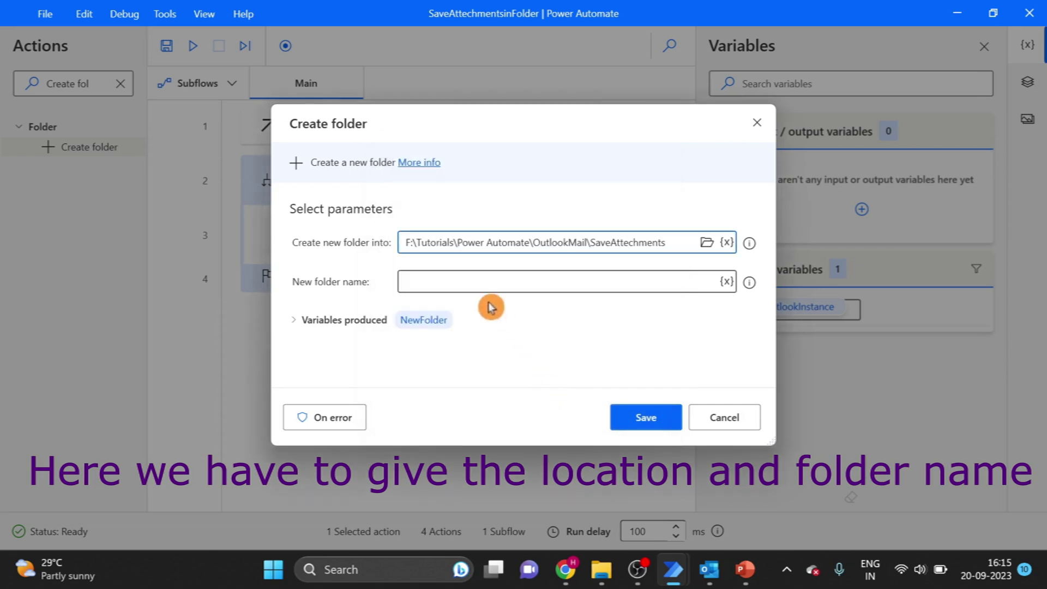
left_click(487, 287)
type("AttachmentFile")
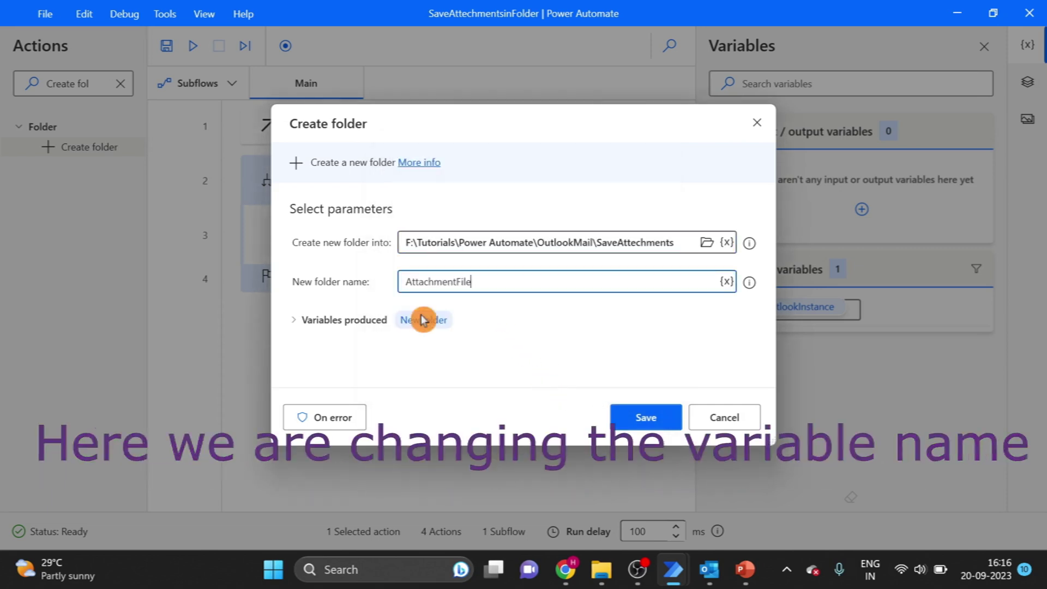
Rename the produced variable from NewFolder to AttachmentFolder and save the step
left_click(423, 323)
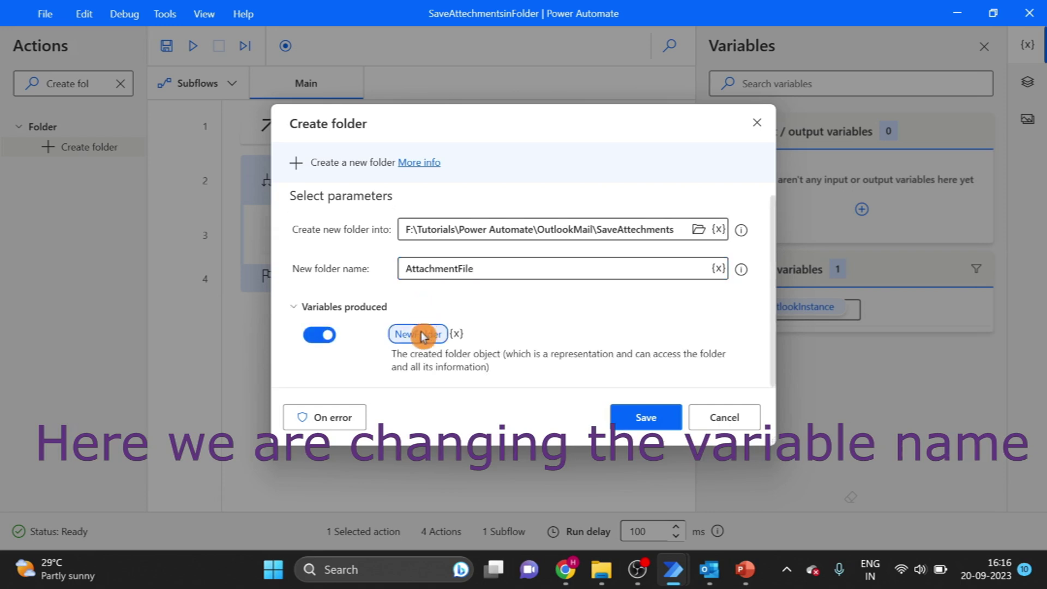
left_click(423, 327)
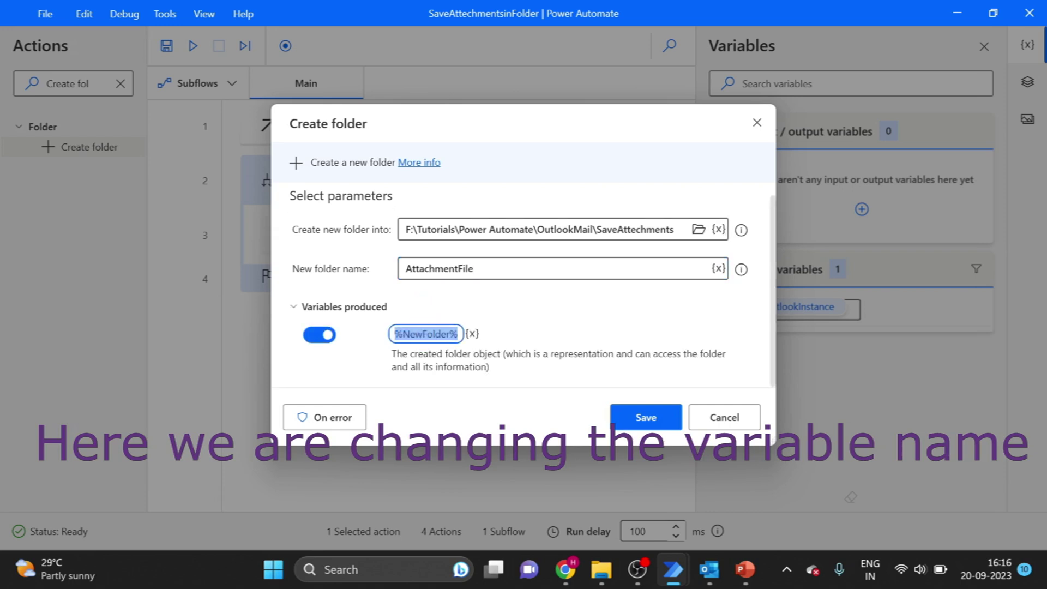
left_click(426, 334)
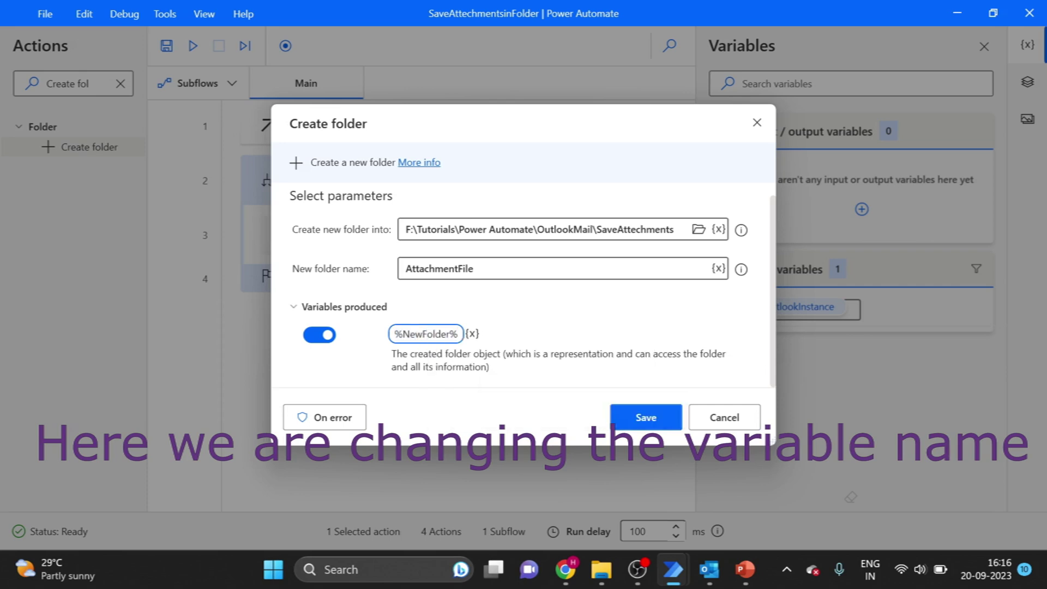
key("ctrl+a")
key("BackSpace")
type("Attechment")
left_click(480, 323)
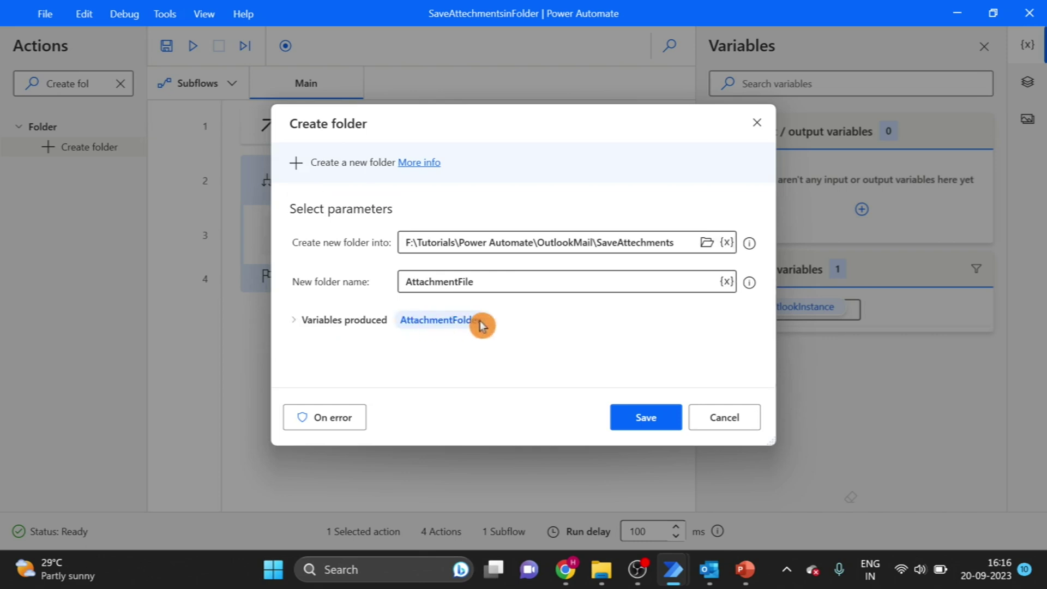
left_click(647, 418)
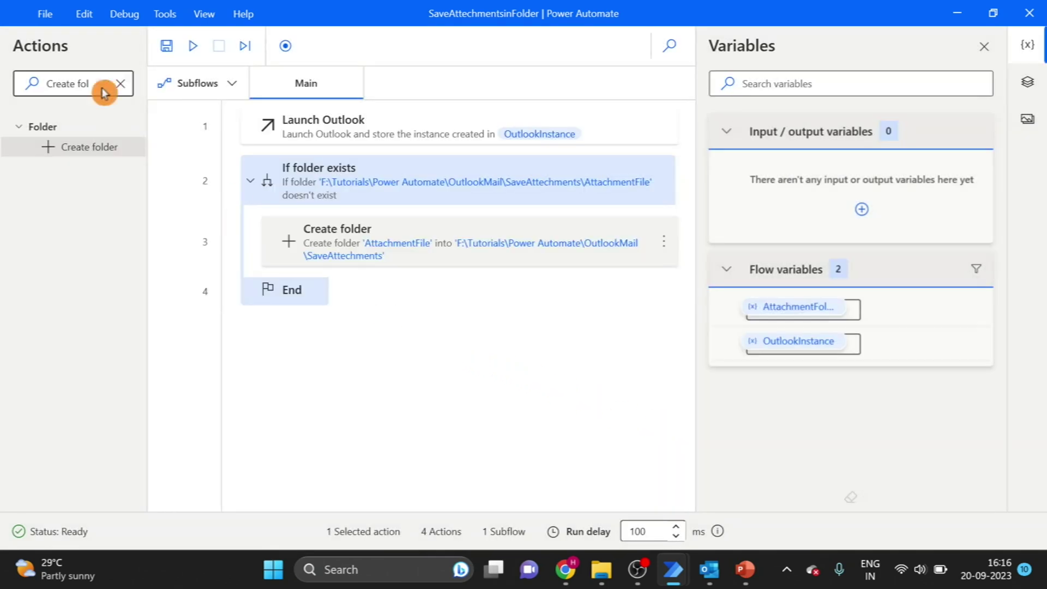
left_click(121, 88)
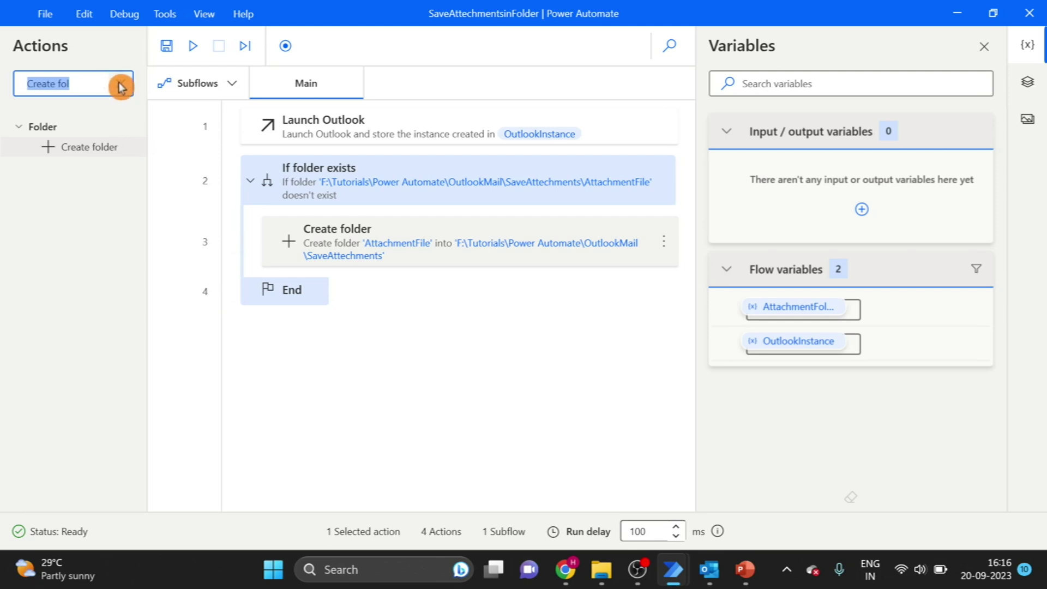
type("ret")
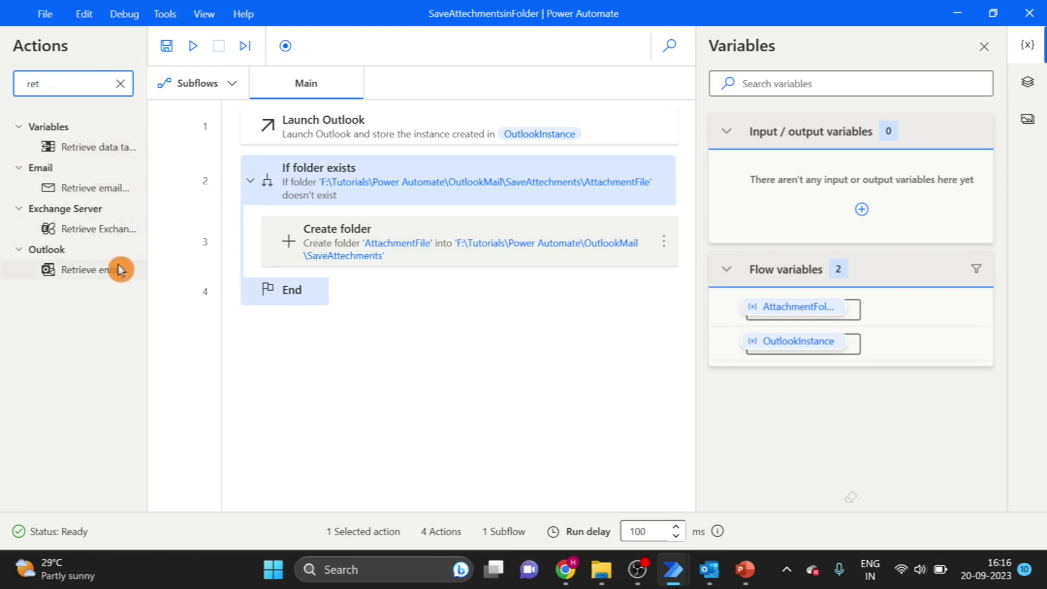
left_click_drag(122, 269, 363, 331)
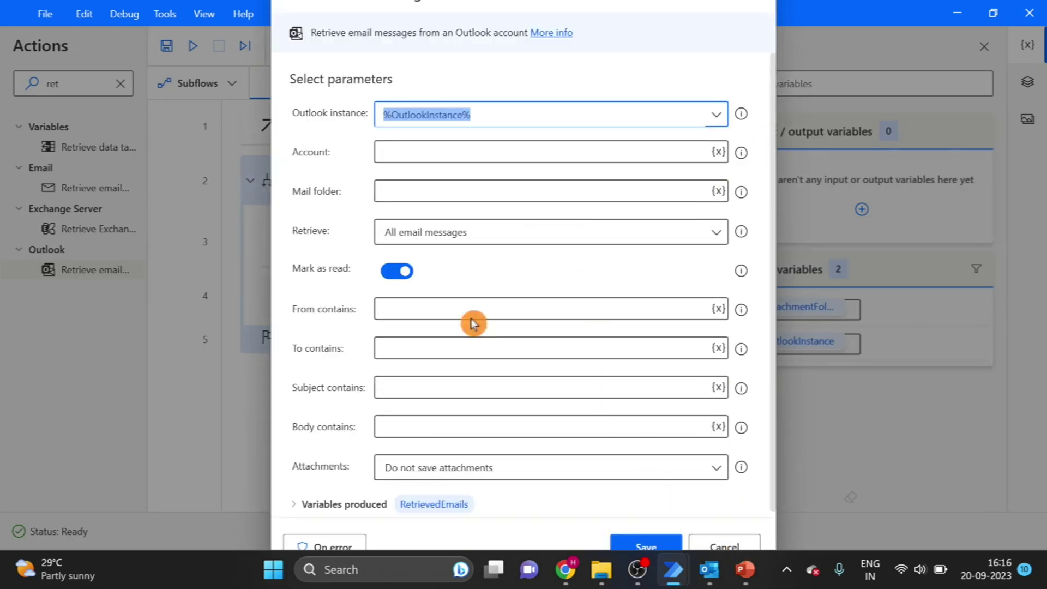
key("Tab")
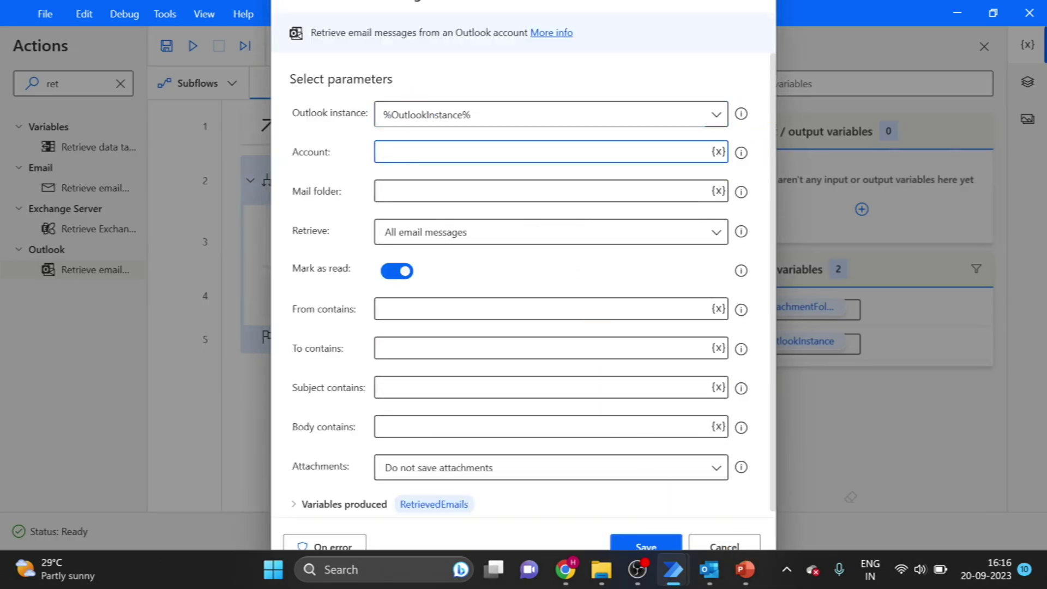
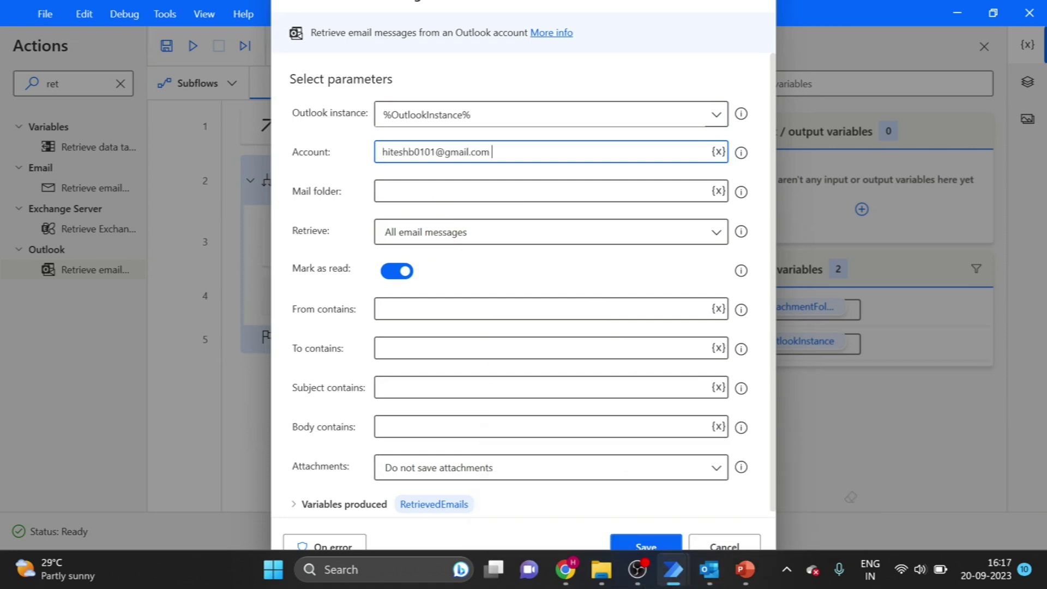
Filter retrieval to unread Inbox messages whose subject contains 'Order status'
left_click(411, 200)
type("Inbox")
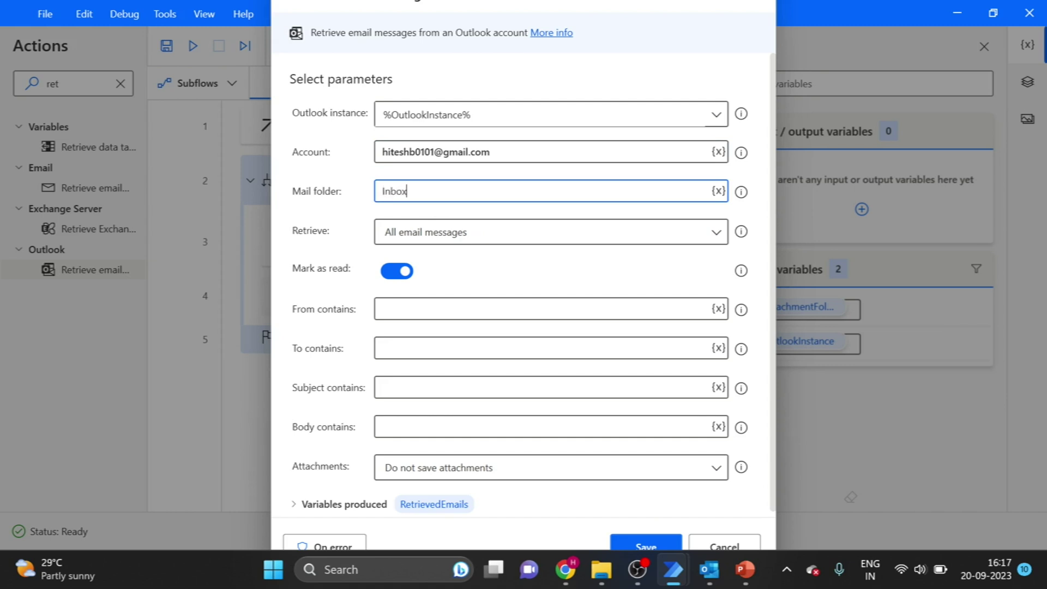
left_click(716, 235)
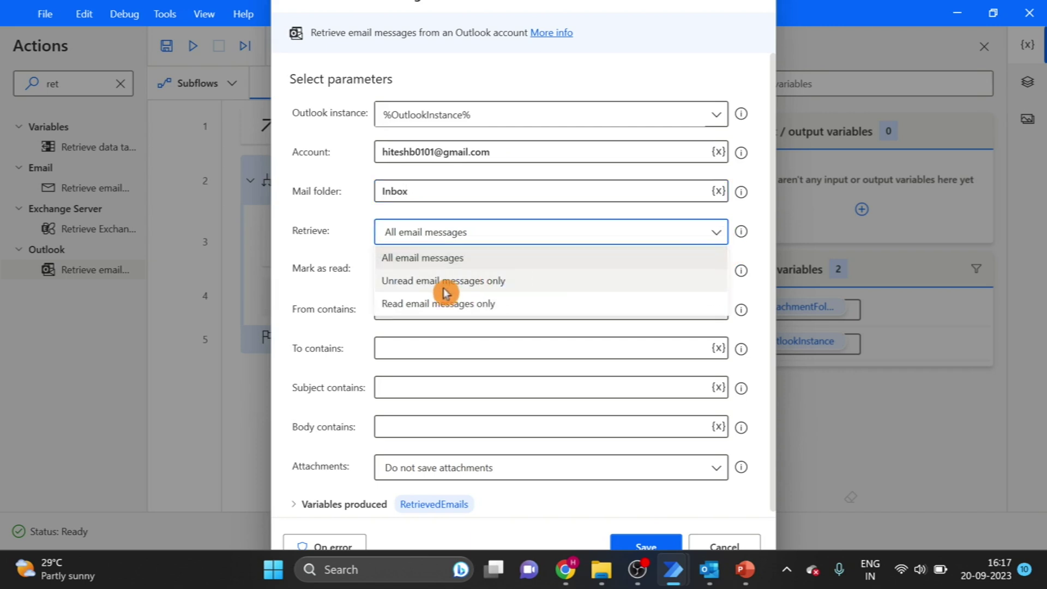
left_click(439, 289)
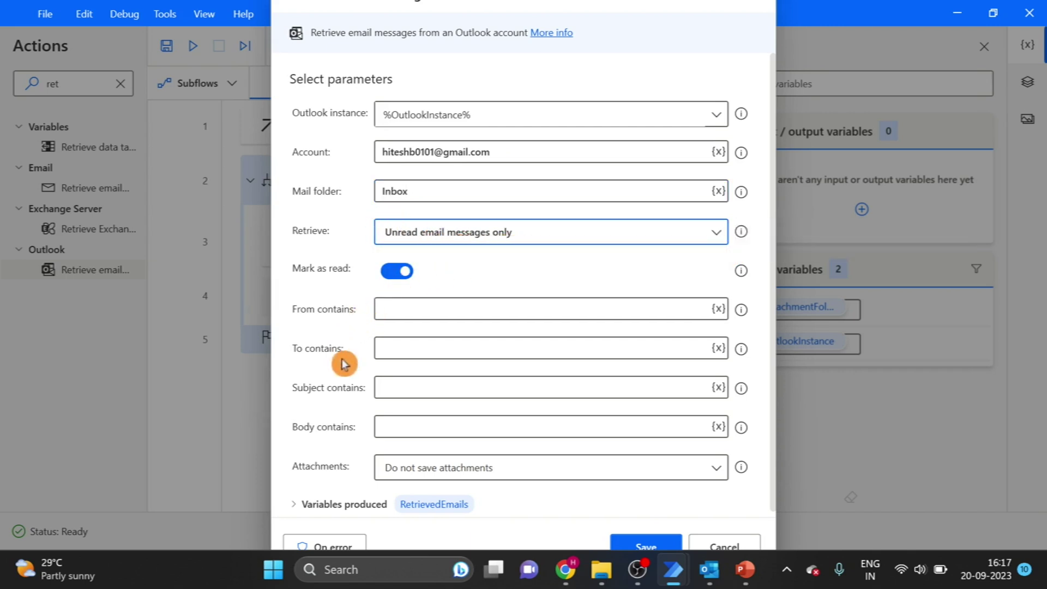
left_click(392, 388)
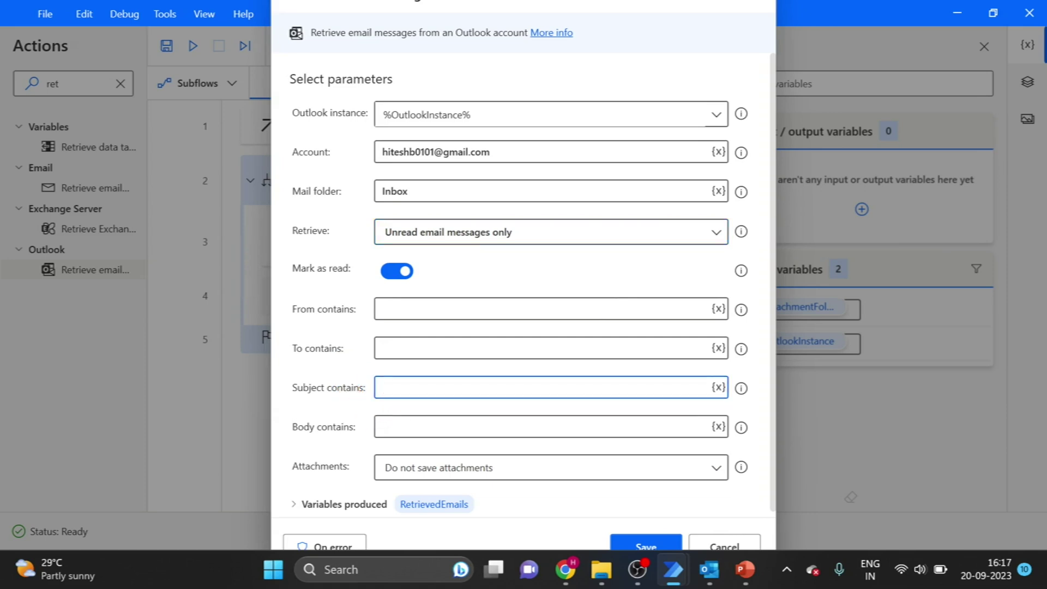
type("der status")
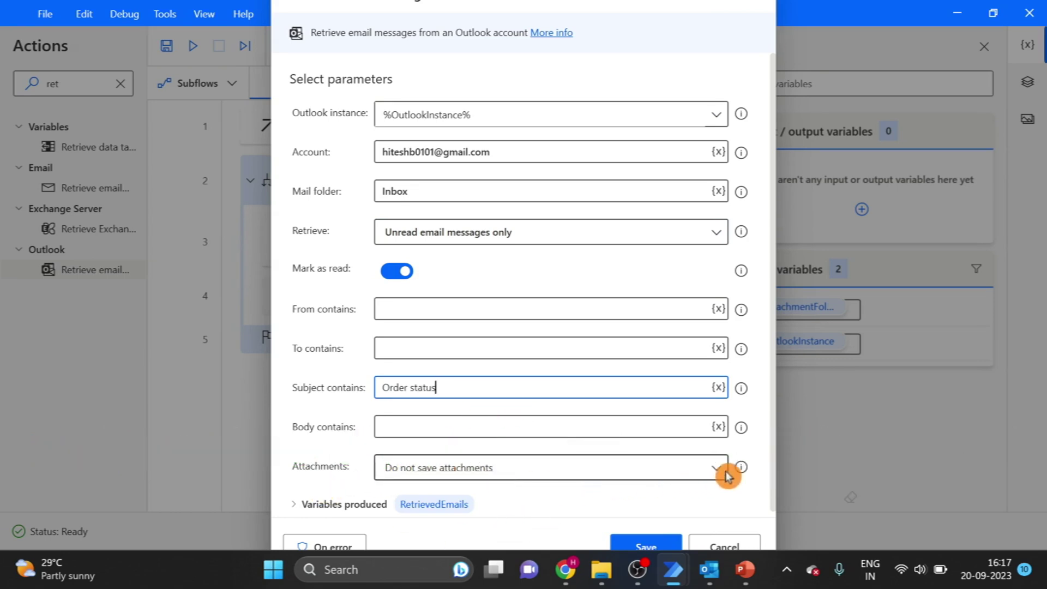
Save email attachments into %AttachmentFolder% and save the retrieval as step 4
left_click(721, 470)
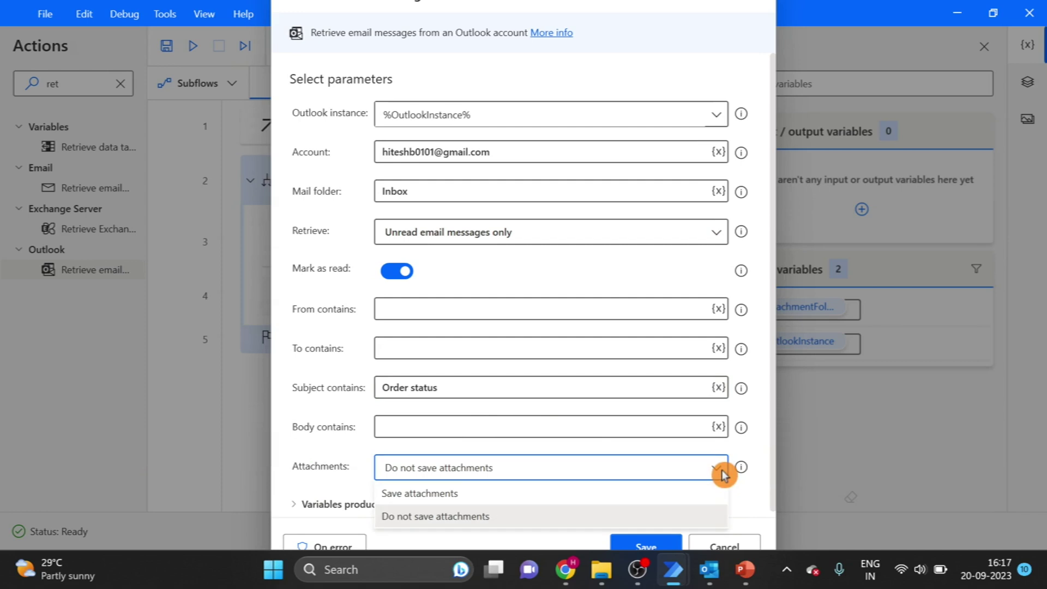
left_click(443, 495)
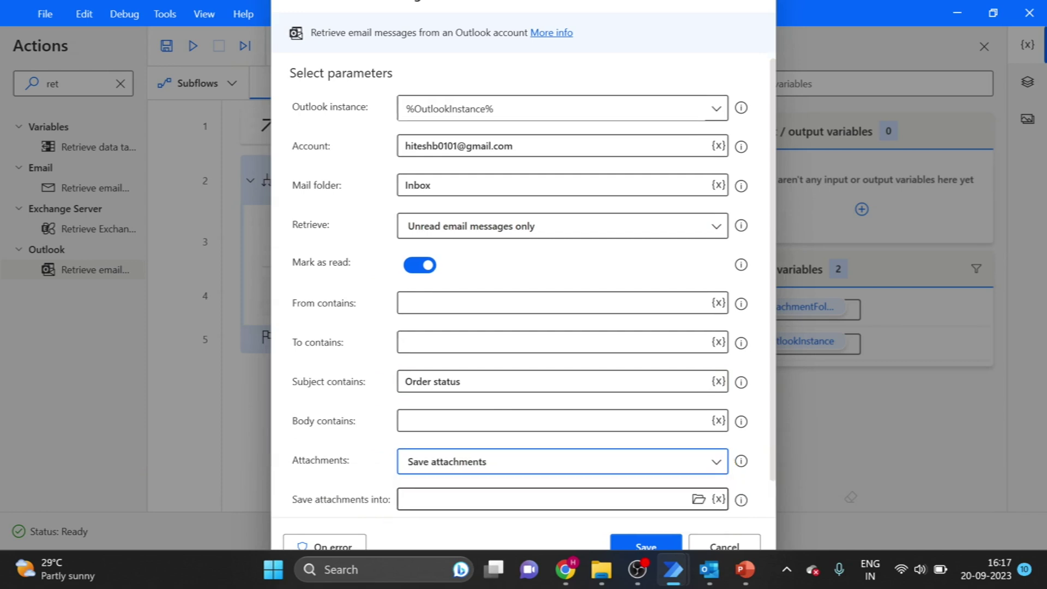
left_click(718, 499)
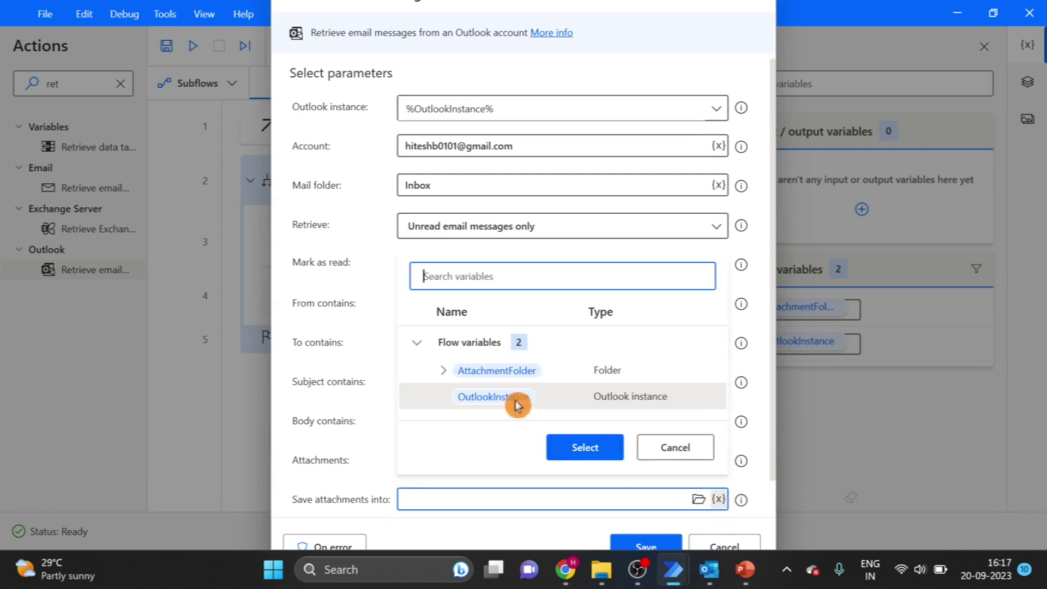
double_click(497, 371)
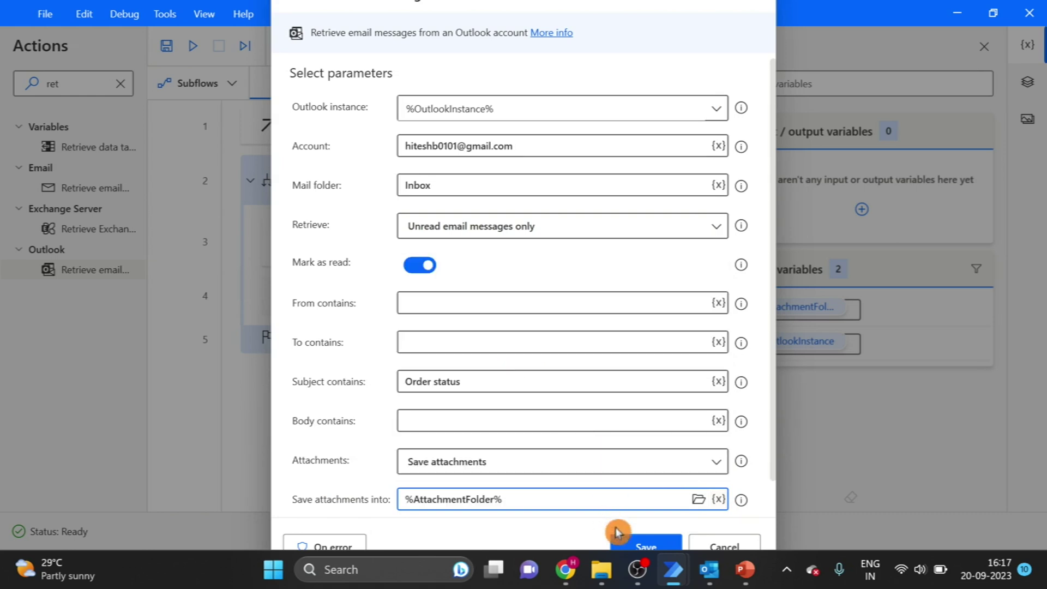
left_click(647, 546)
mouse_move(600, 570)
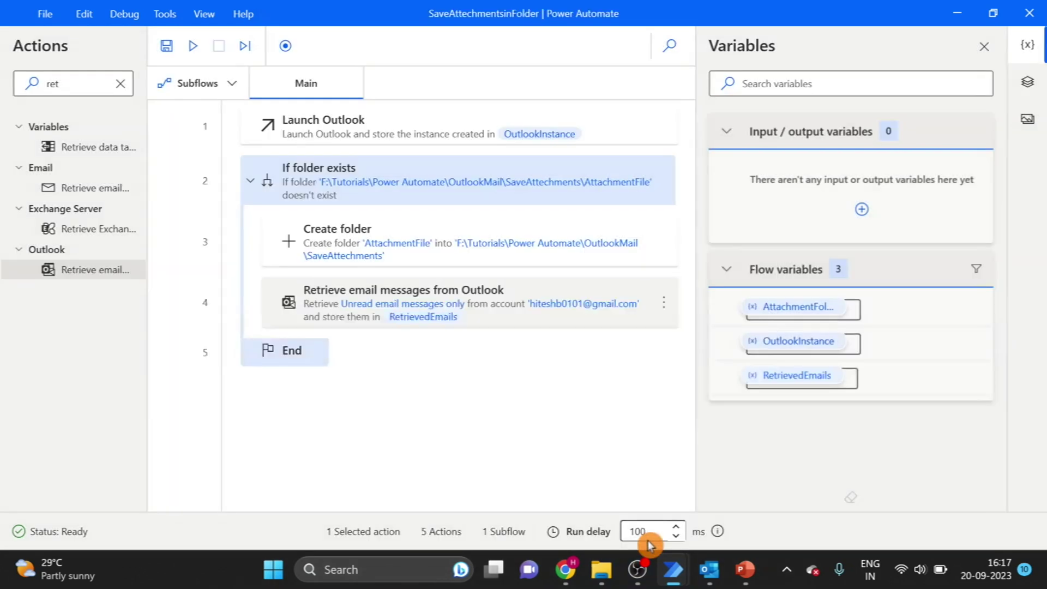
Open SaveAttechments in File Explorer via the OutlookMail breadcrumb to confirm no AttachmentFile folder exists
left_click(620, 518)
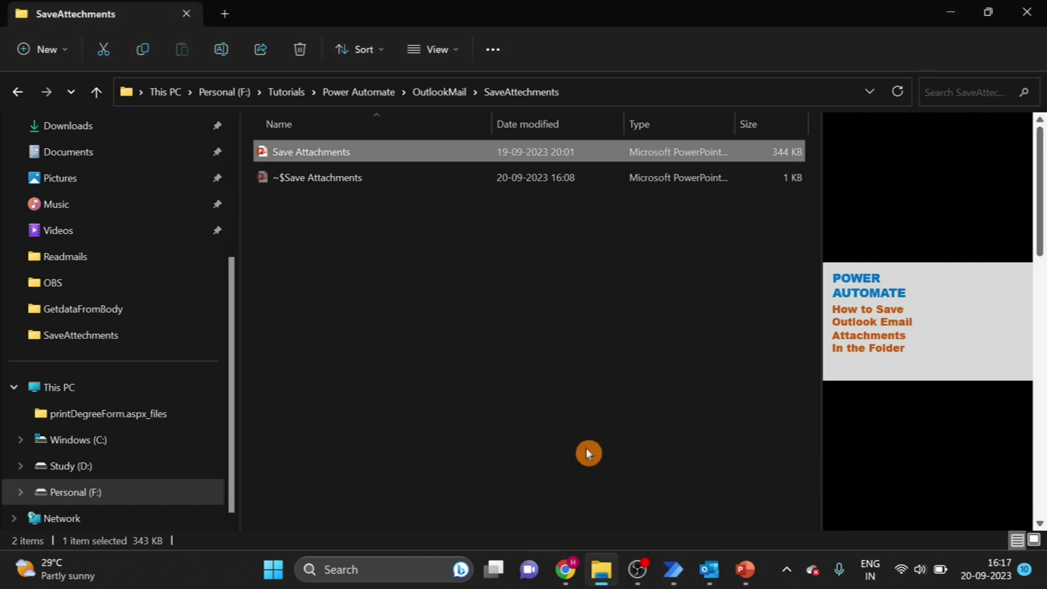
left_click(437, 93)
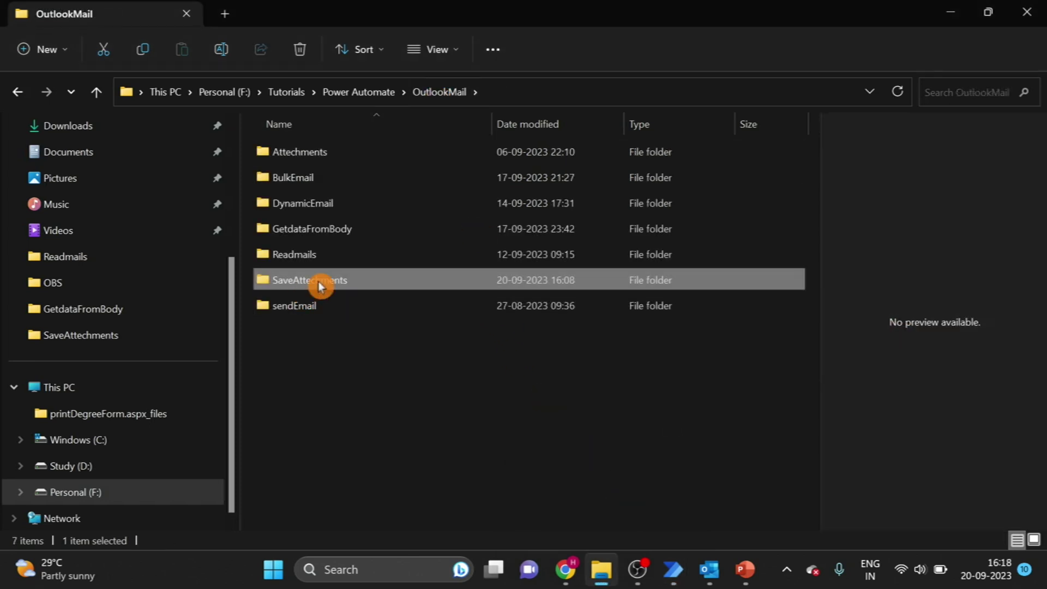
double_click(321, 280)
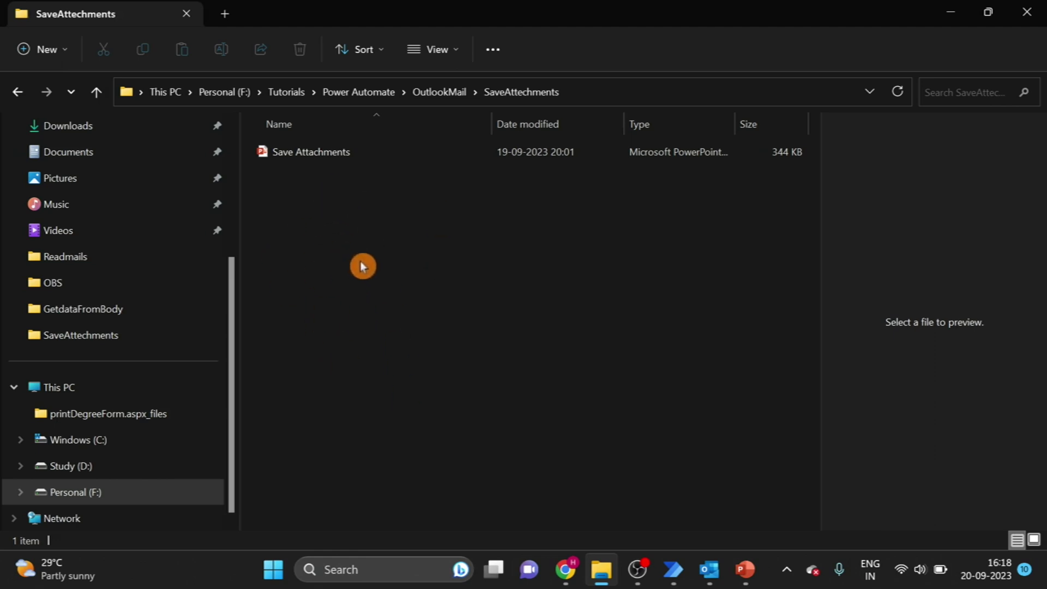
Run the four-step flow from the Power Automate editor
mouse_move(673, 569)
left_click(750, 500)
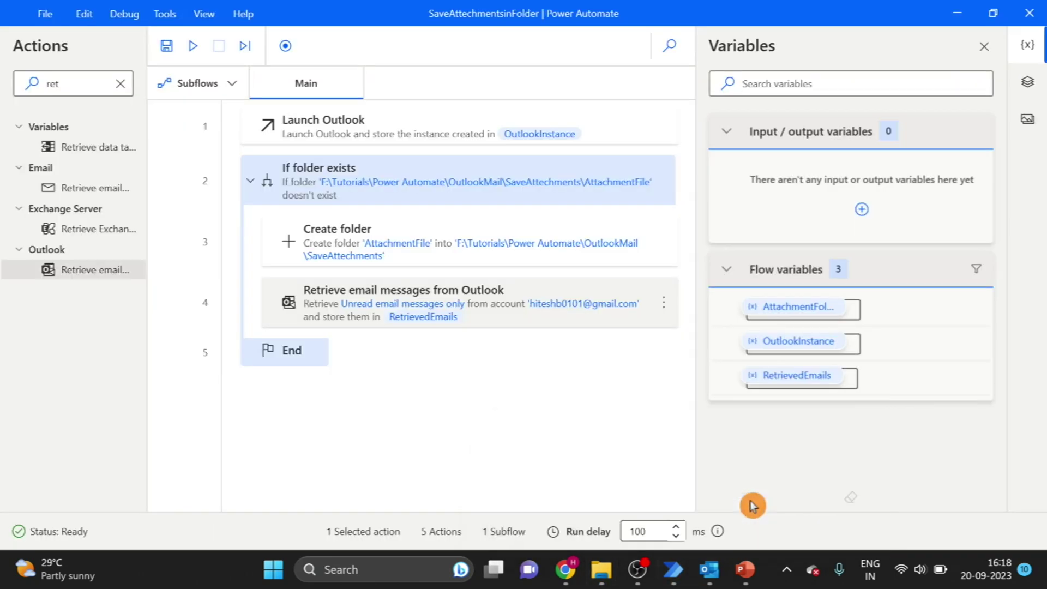
left_click(200, 54)
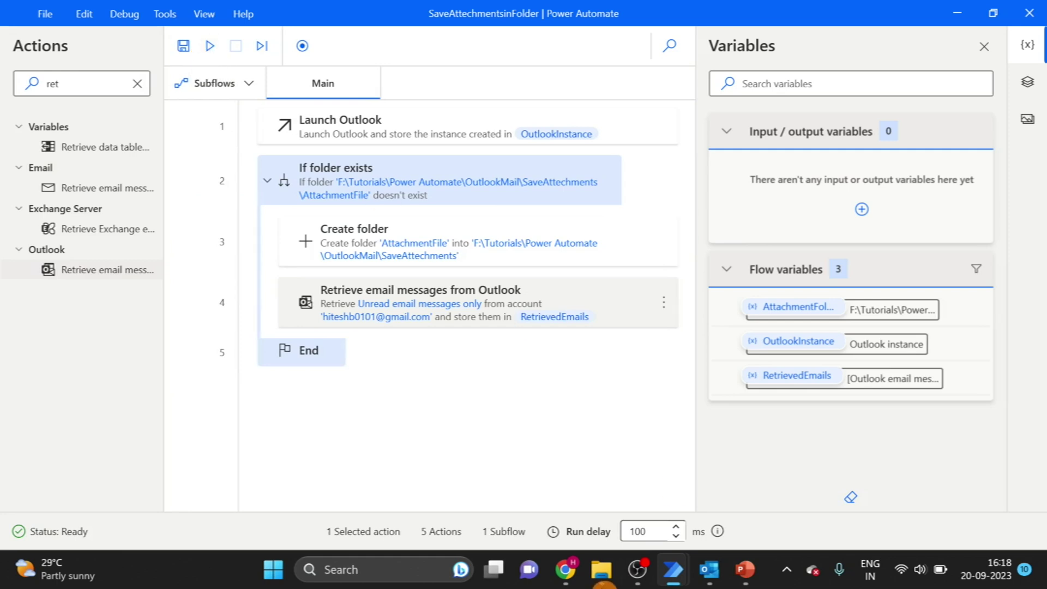
Open the AttachmentFile folder in File Explorer to show the four saved 3232 PDFs
mouse_move(601, 569)
left_click(631, 489)
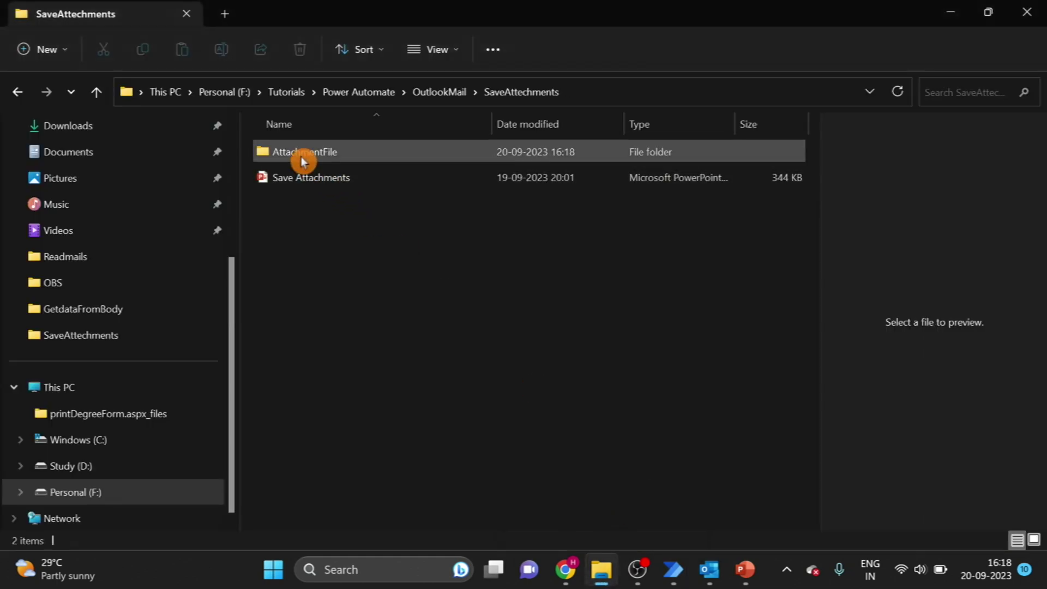
double_click(329, 160)
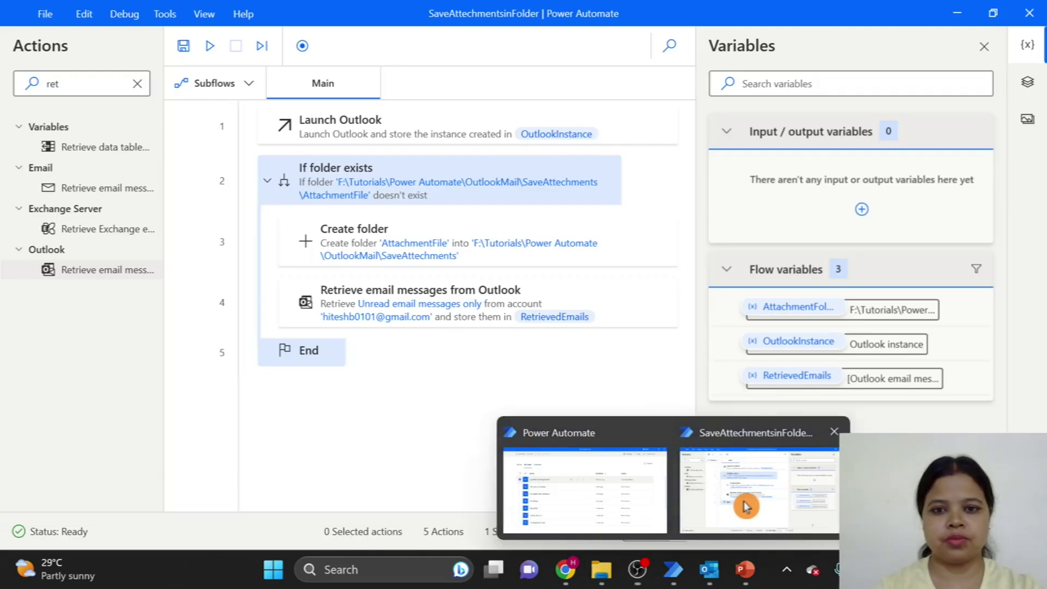
mouse_move(673, 570)
left_click(742, 436)
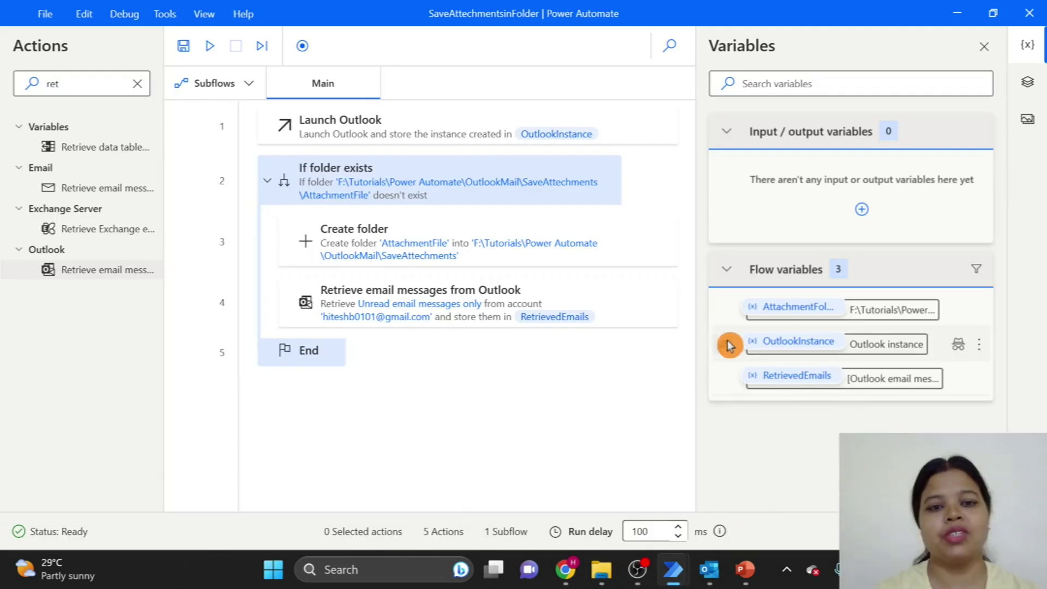